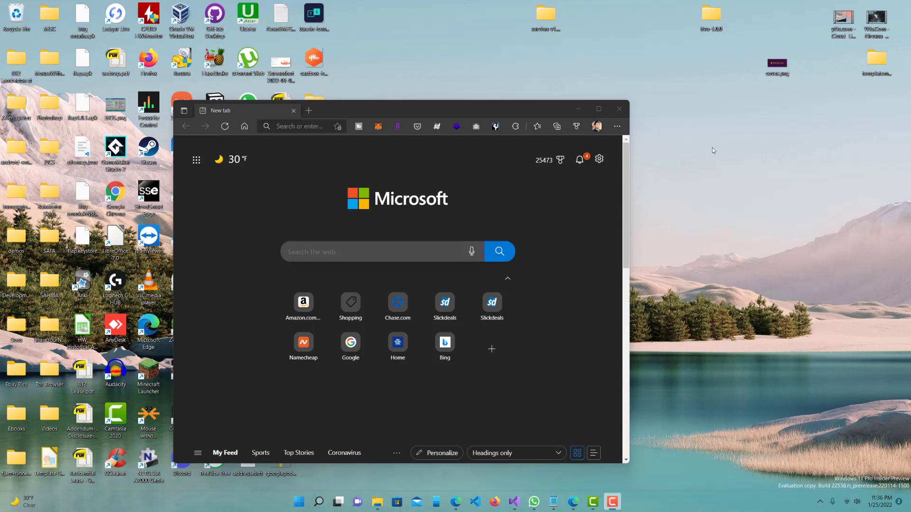
- Create a new text document on the desktop, keeping the default name New Text Document.txt
drag(711, 148, 705, 149)
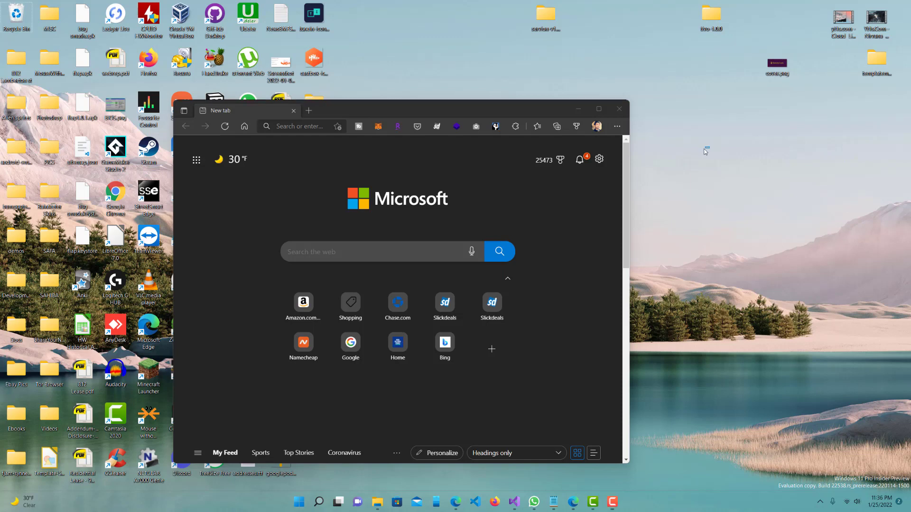
right_click(692, 121)
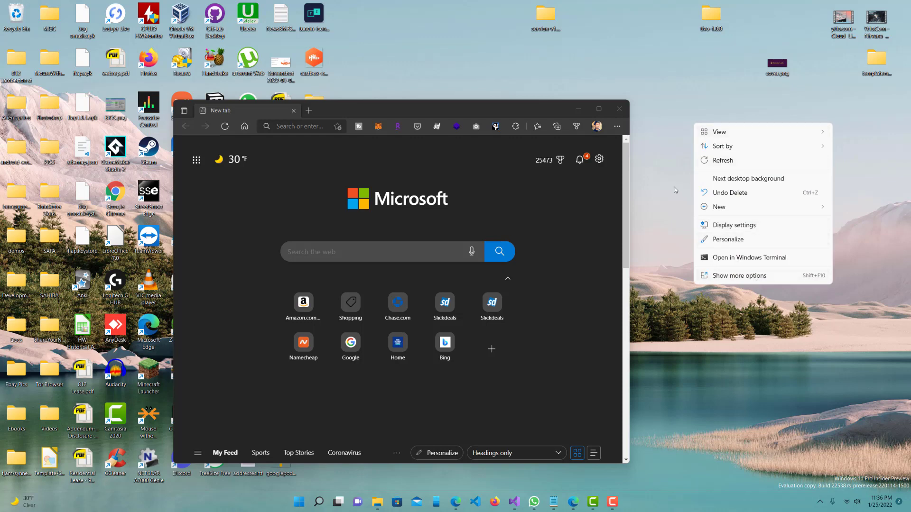
mouse_move(744, 210)
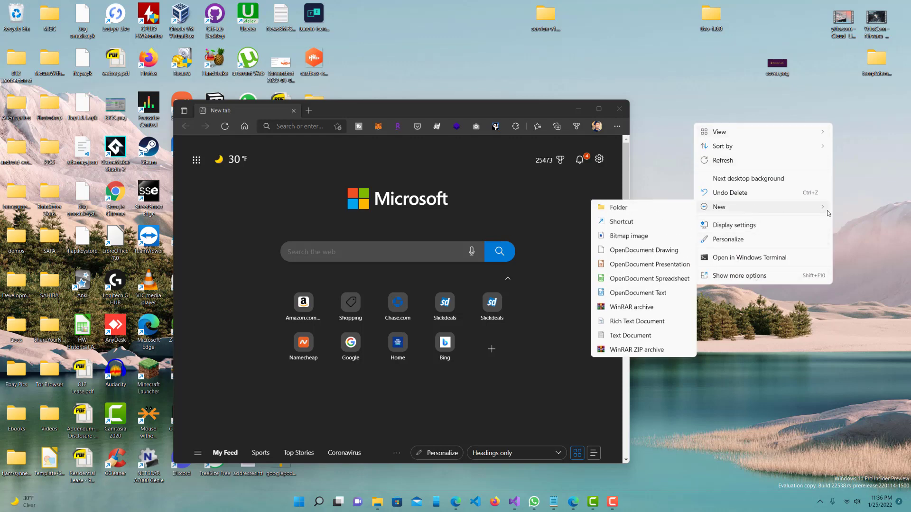
click(630, 339)
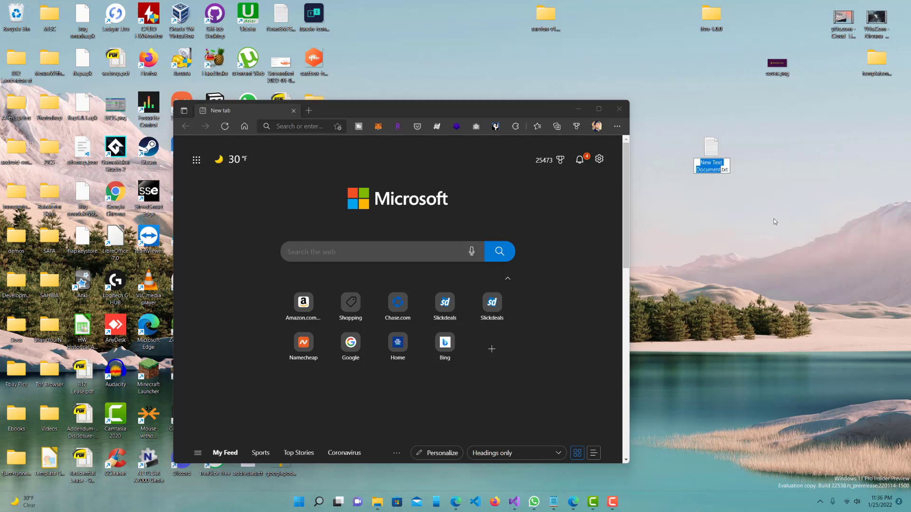
click(711, 153)
double_click(711, 154)
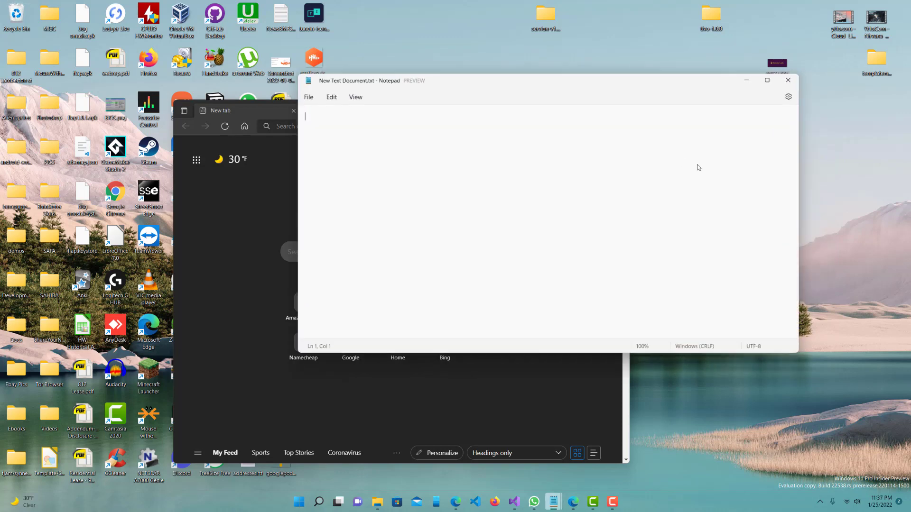
drag(502, 91, 535, 98)
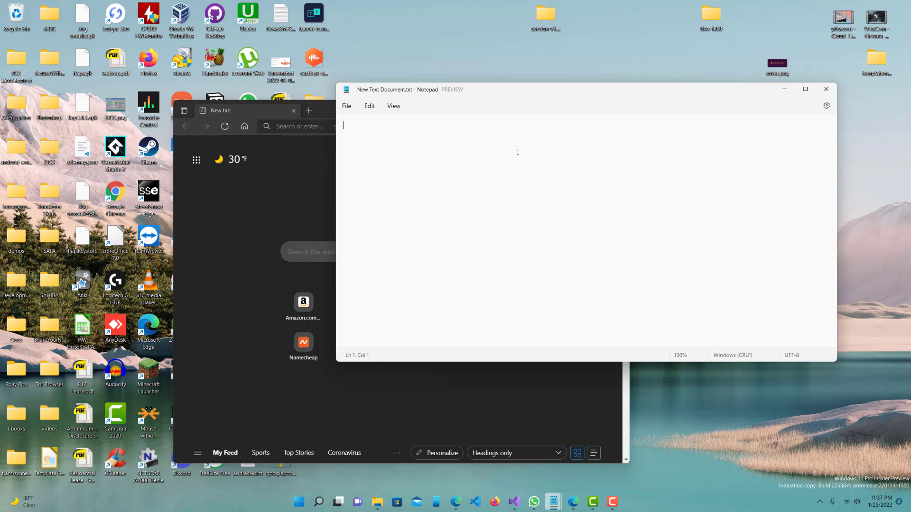
text(@echo off)
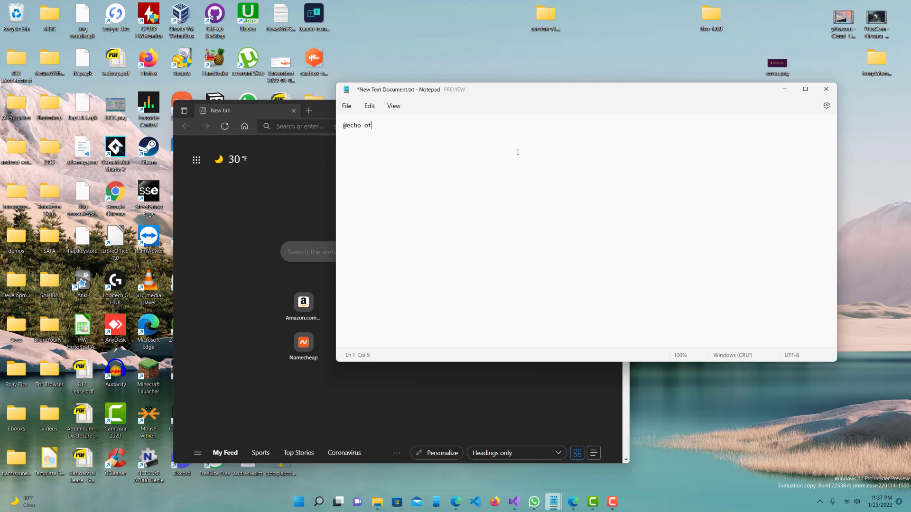
key(Return)
text(start https://google.com start https)
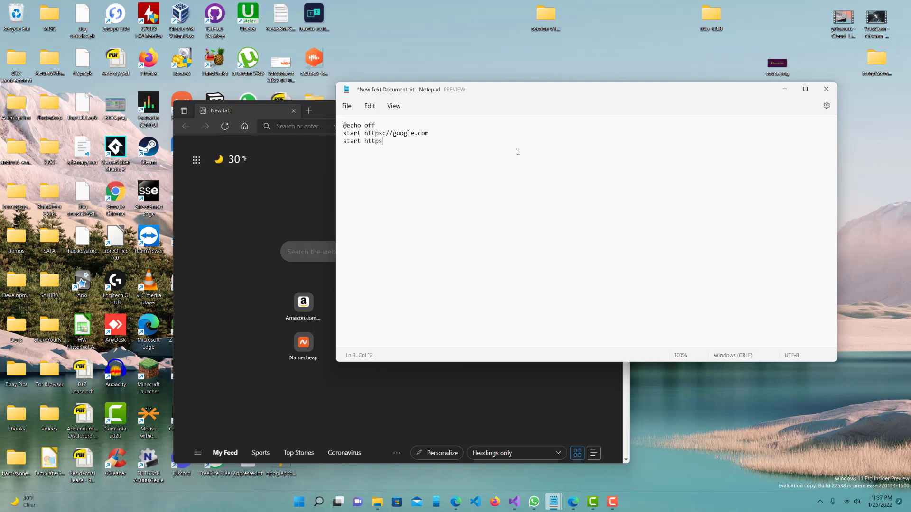
text(://youtube.com)
key(ctrl+s)
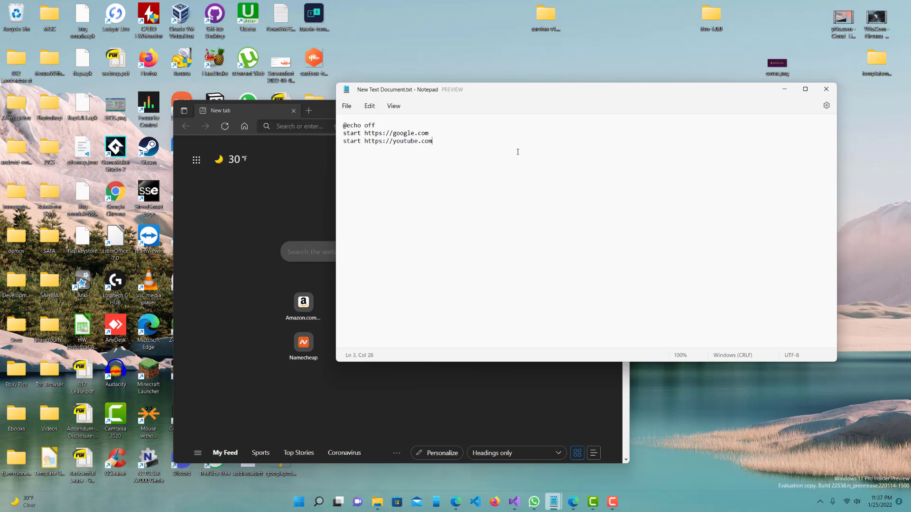
- Close Notepad and rename the file to Open Sites.bat, accepting the extension change
click(823, 89)
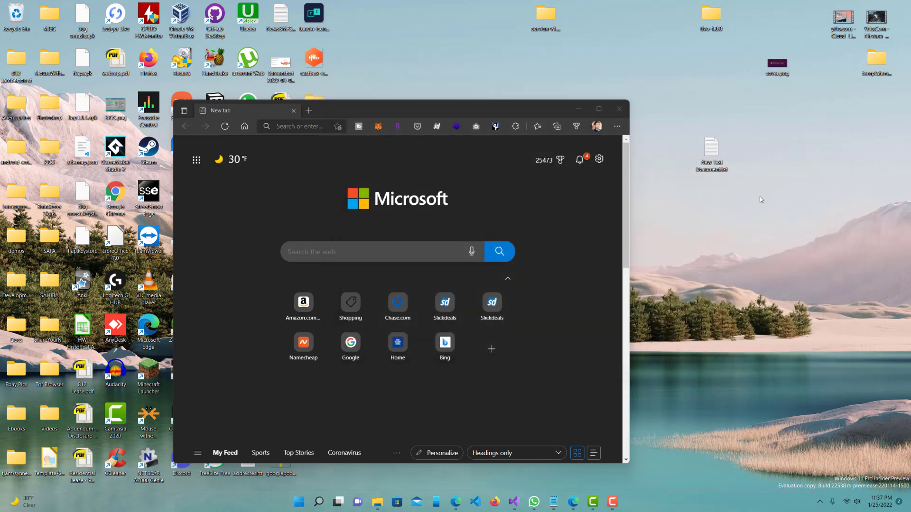
click(712, 160)
key(F2)
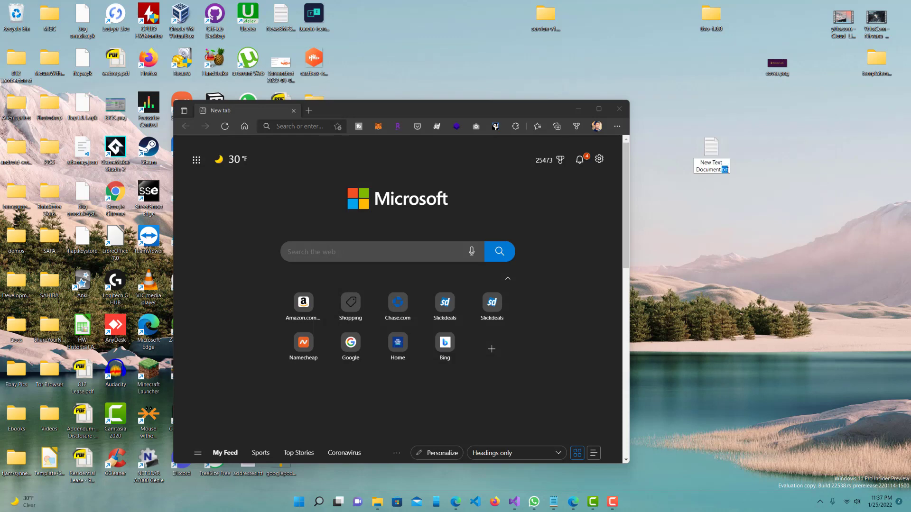
key(ctrl+shift+Left)
key(ctrl+shift+Left)
key(ctrl+shift+Left)
text(Open Stites)
key(shift+End)
text(bat)
key(Return)
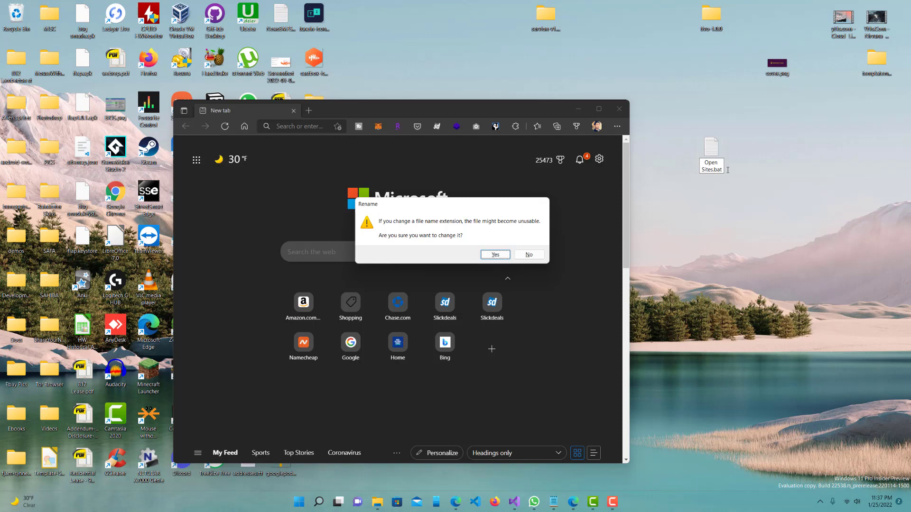
key(Return)
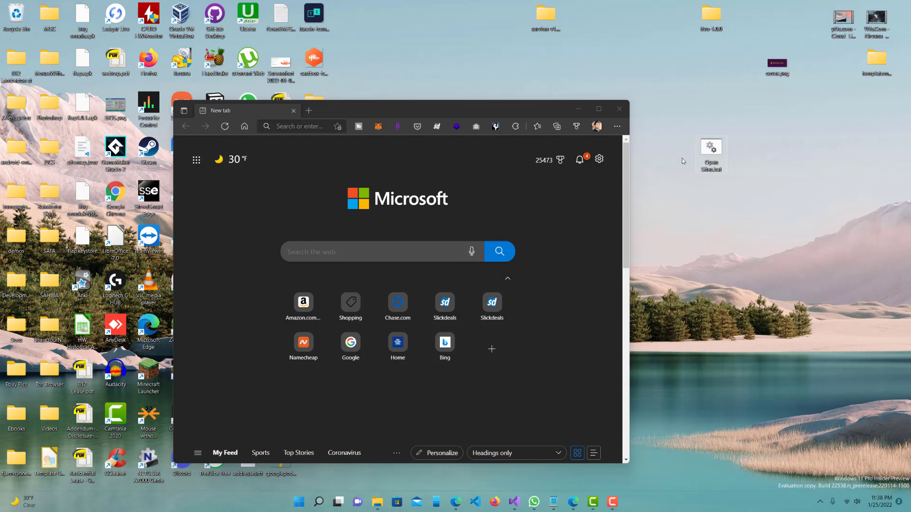
- Run Open Sites.bat, close Edge's empty new tab and switch to the Google tab
click(541, 153)
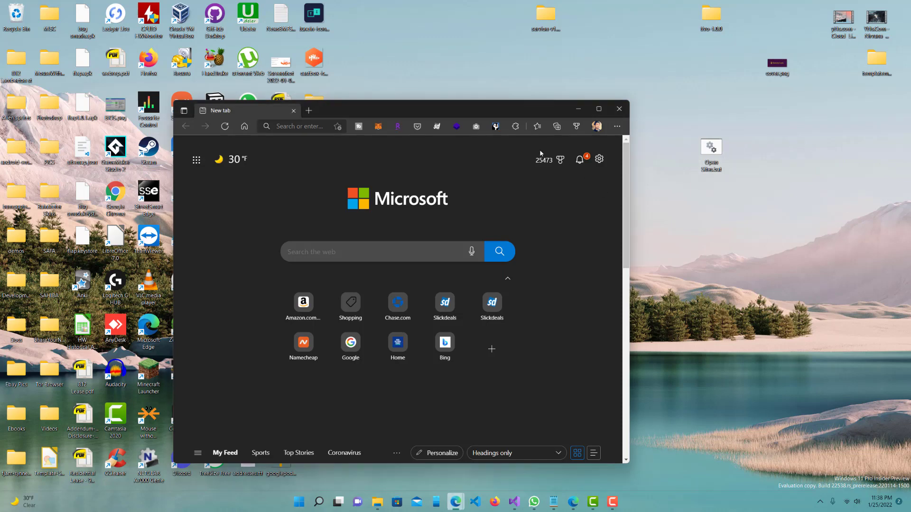
double_click(721, 161)
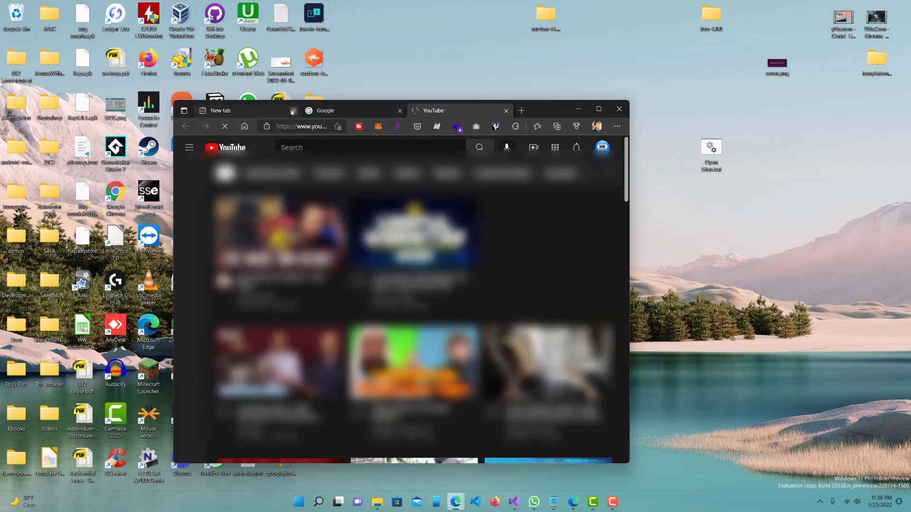
click(292, 111)
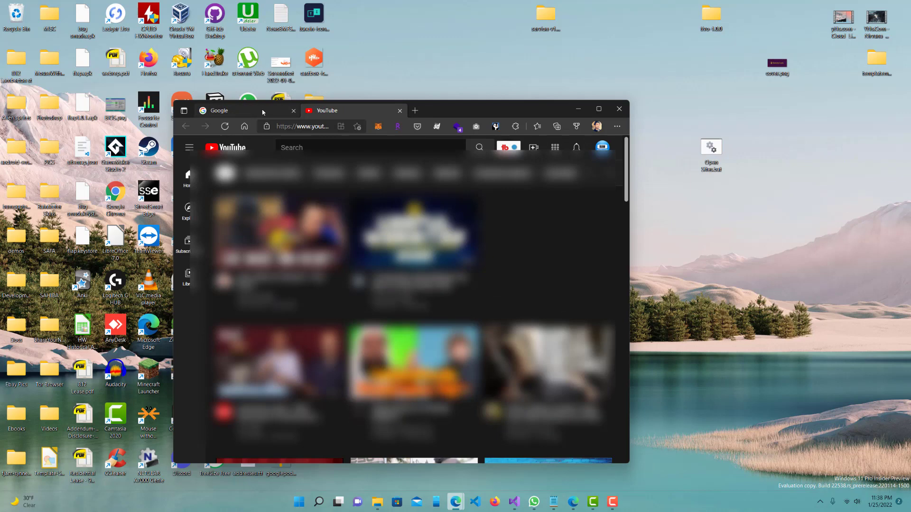
click(251, 110)
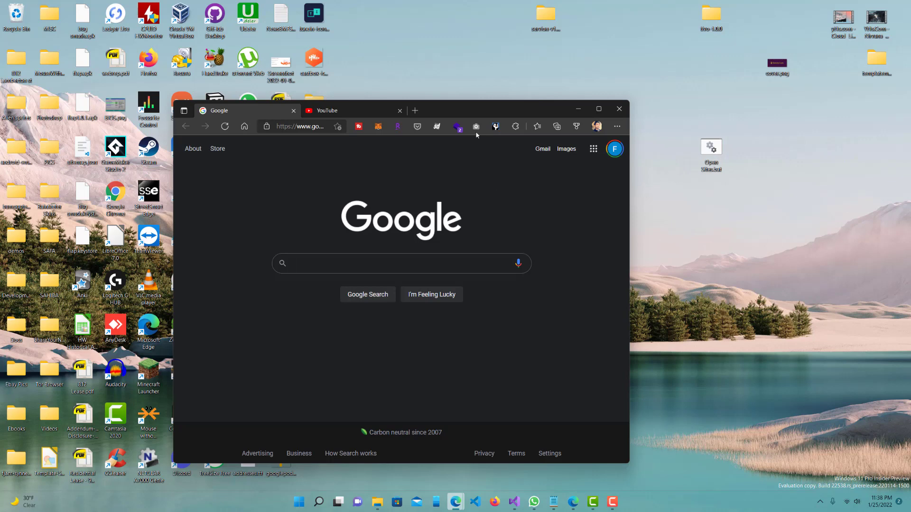
- Open Open Sites.bat in Notepad through Show more options > Edit
right_click(715, 157)
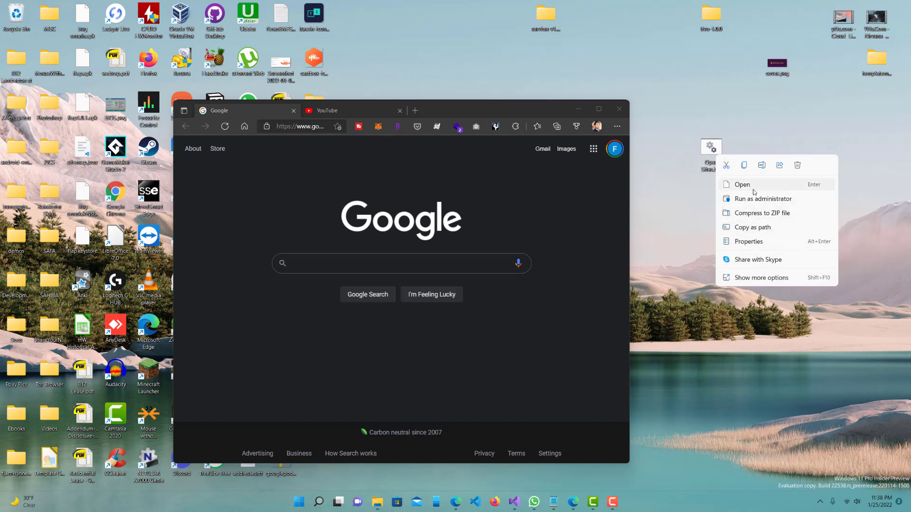
click(764, 278)
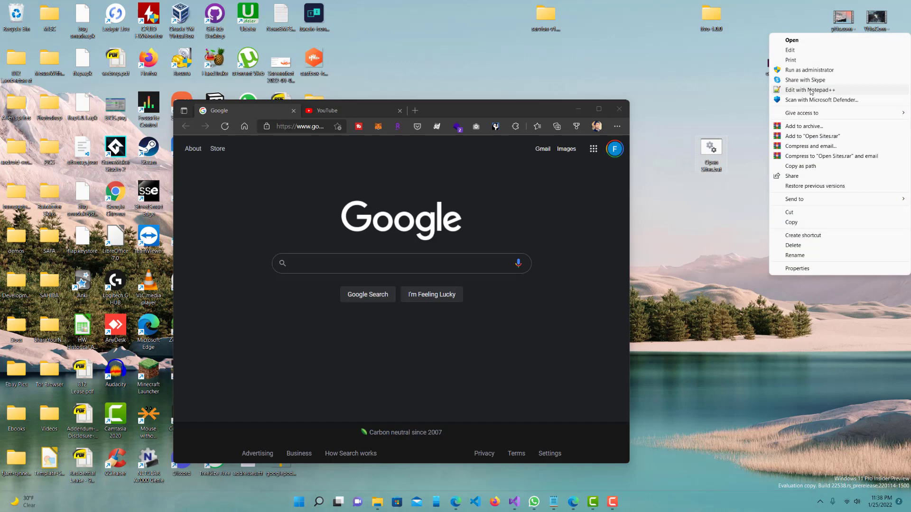
click(791, 50)
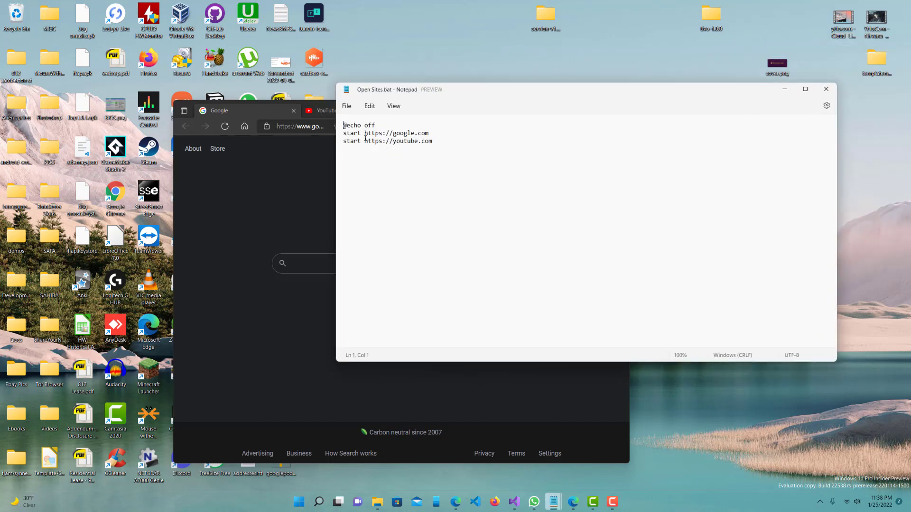
- Insert 'chrome' after 'start' on both URL lines, save, and close Notepad
click(363, 133)
text(chrome)
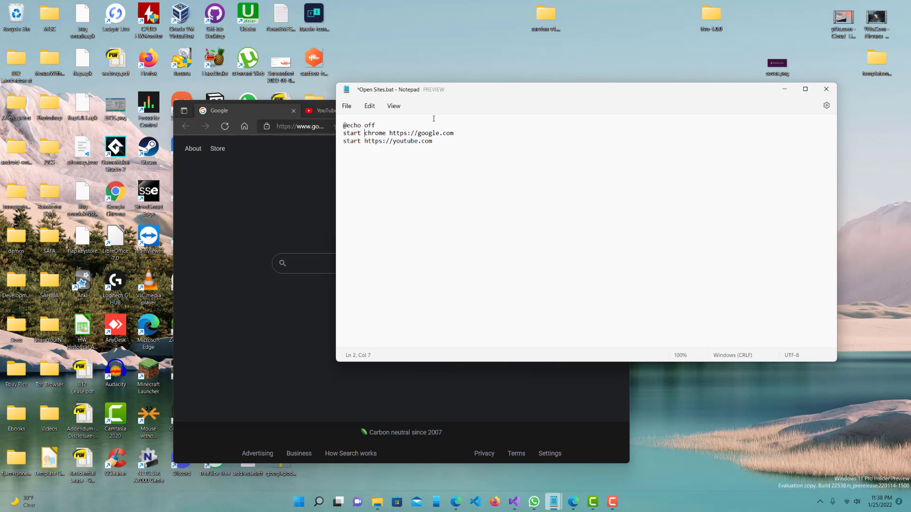
text(cho)
key(BackSpace)
text(rome)
key(ctrl+s)
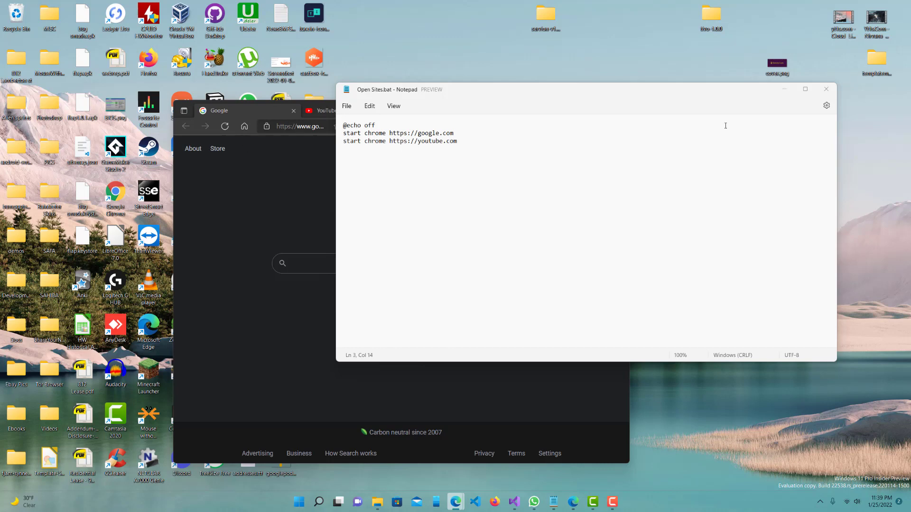
click(826, 89)
- Run Open Sites.bat and centre and widen the new Chrome window
click(726, 204)
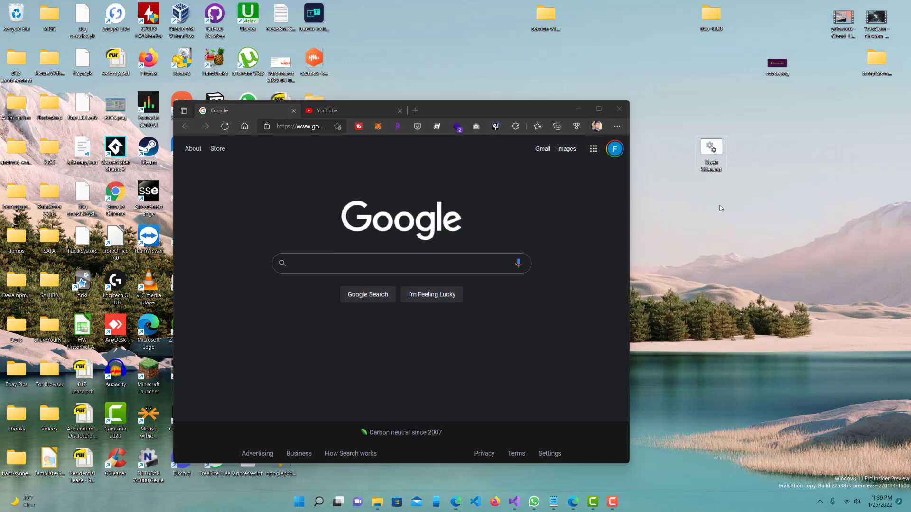
drag(489, 112, 484, 110)
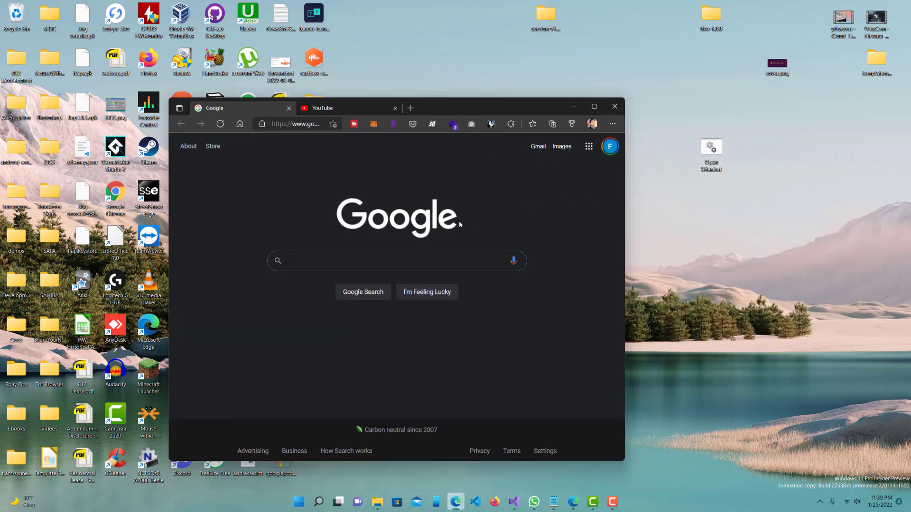
double_click(715, 163)
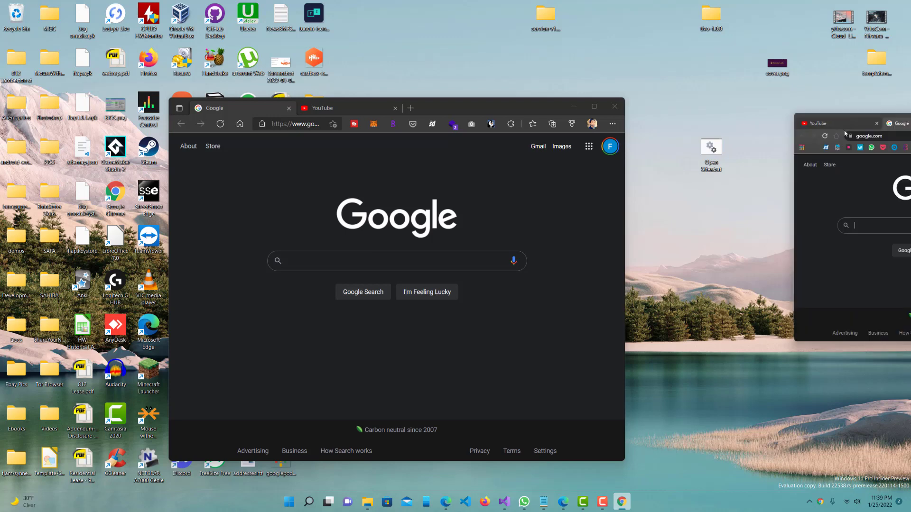
drag(806, 113, 363, 126)
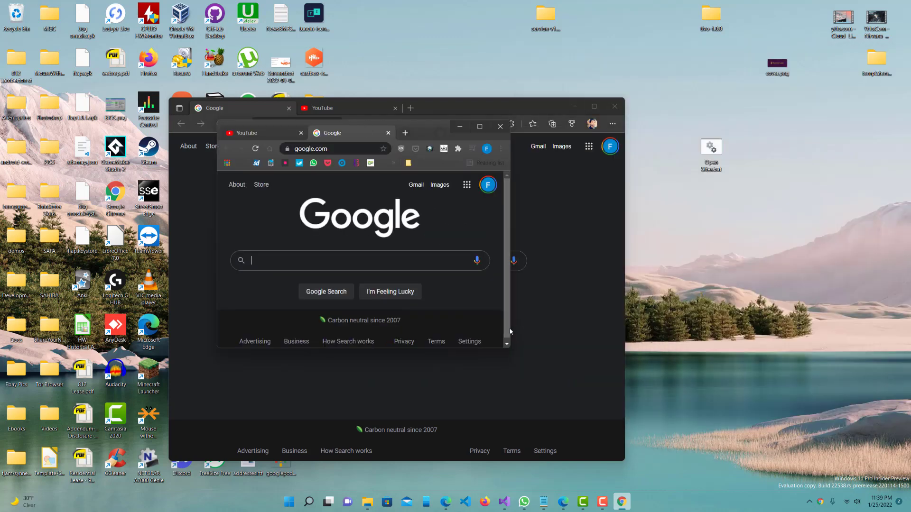
drag(511, 331, 669, 331)
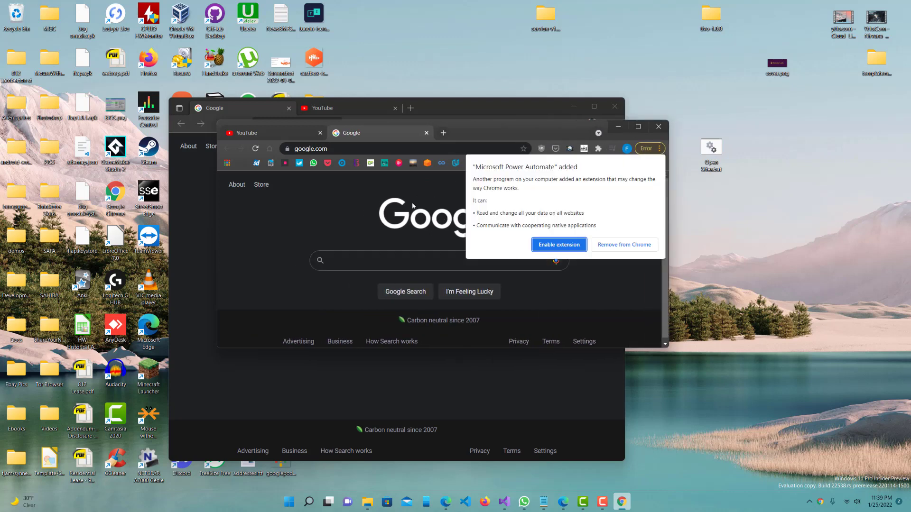
- Dismiss the Power Automate extension notice and close the stray Gmail tab
click(559, 244)
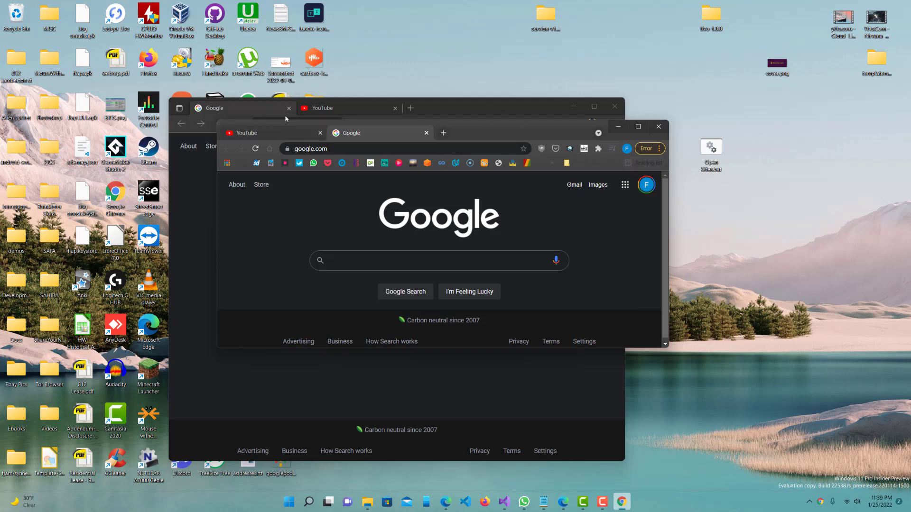
drag(478, 137, 454, 200)
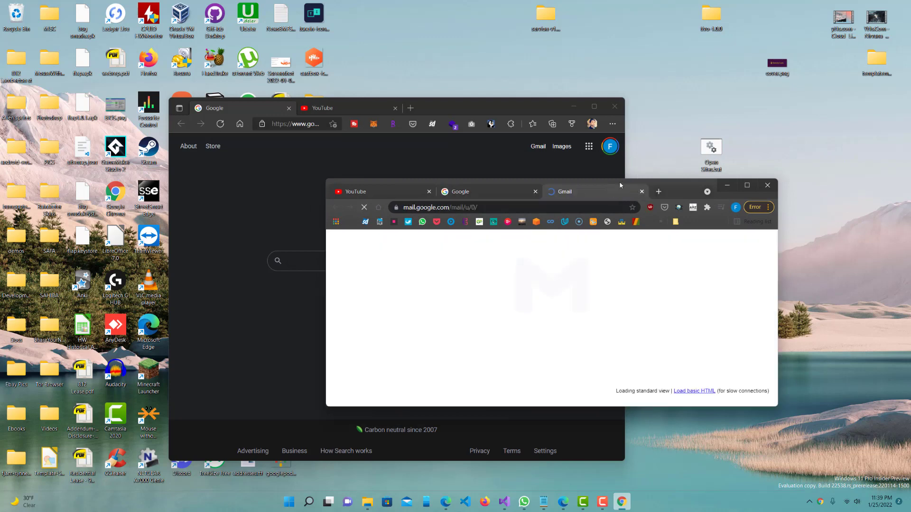
click(642, 191)
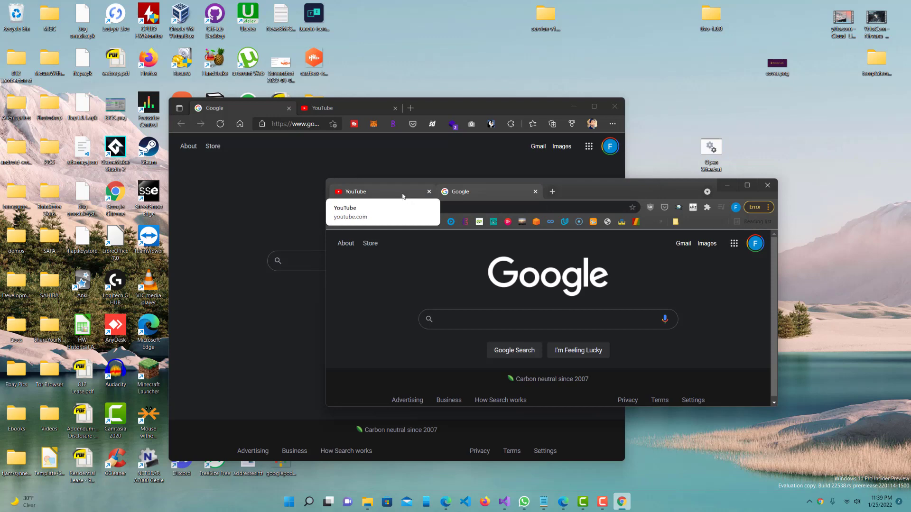
click(462, 108)
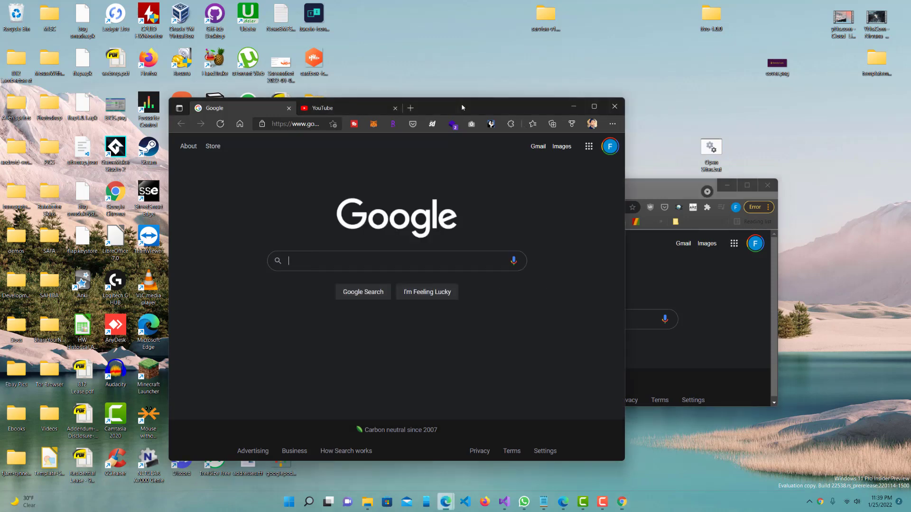
- Reopen Open Sites.bat in Notepad and replace 'chrome' with 'msedge' on the google.com line
right_click(717, 153)
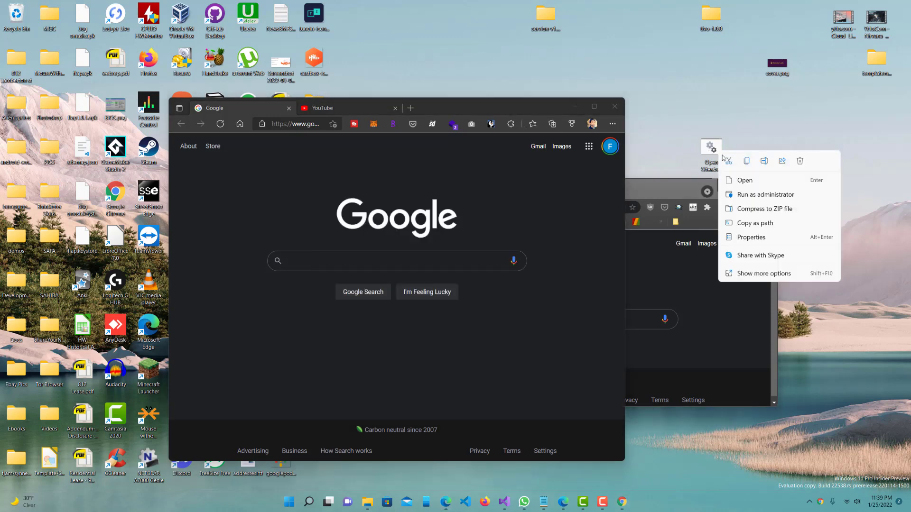
click(786, 274)
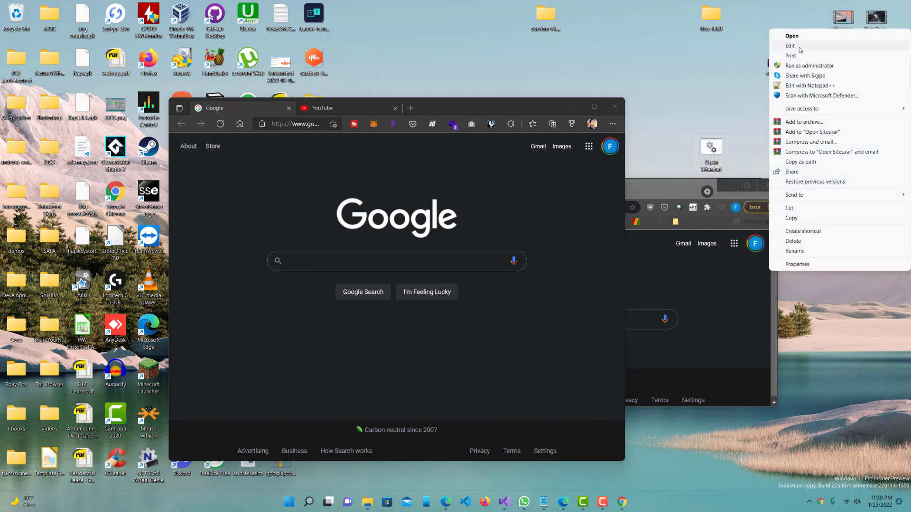
click(800, 46)
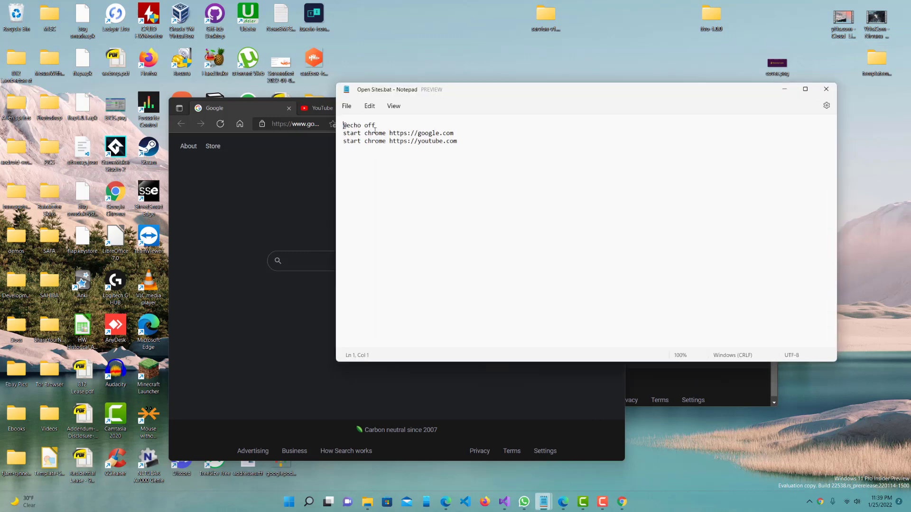
double_click(375, 133)
text(msedge)
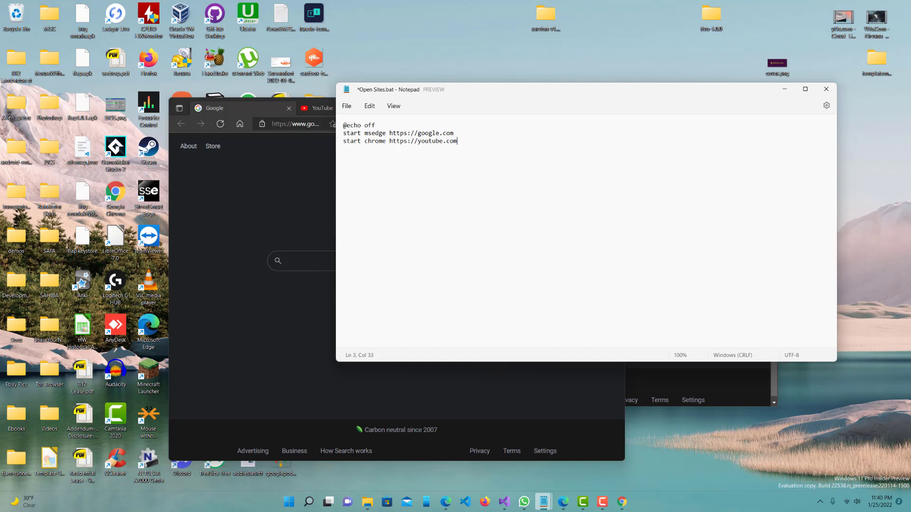
key(F10)
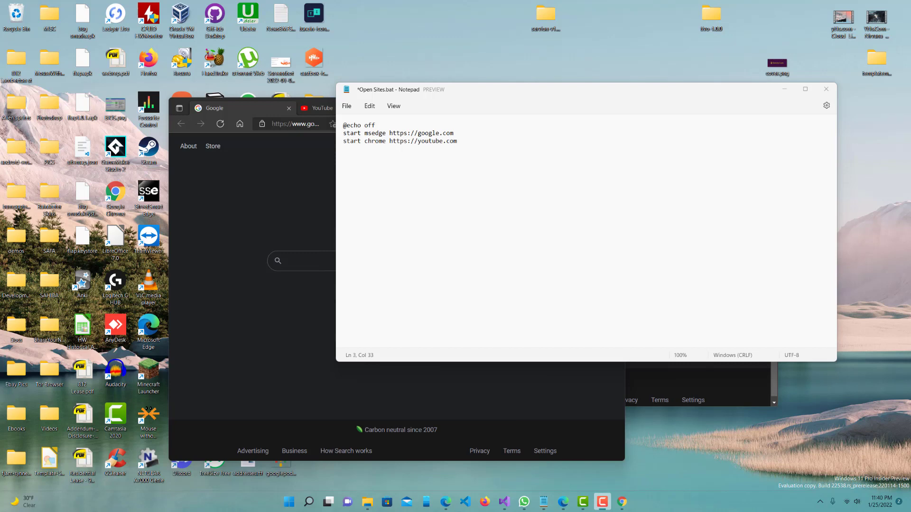